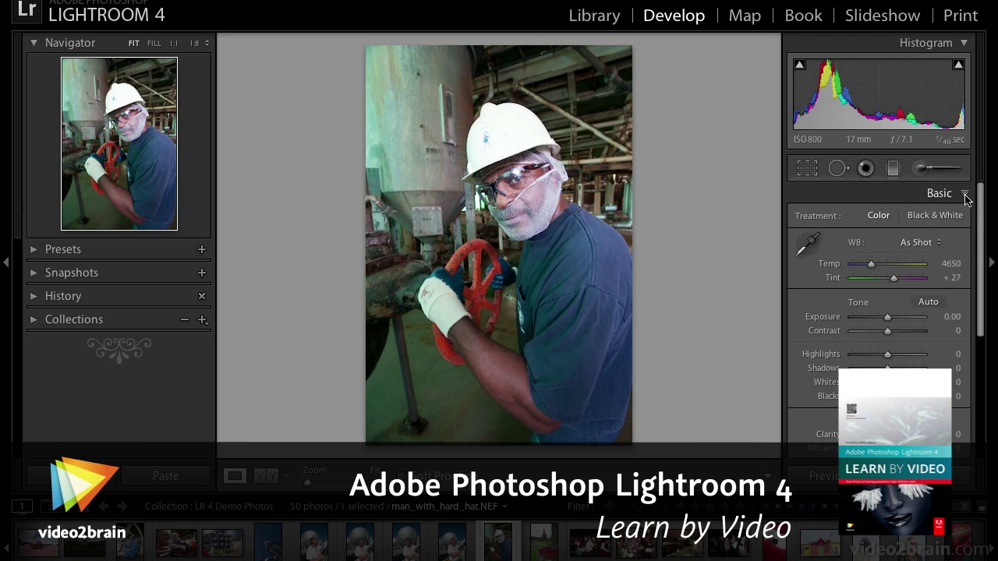
- Collapse the Basic panel in the Develop module to reveal the other adjustment sections
left_click(966, 195)
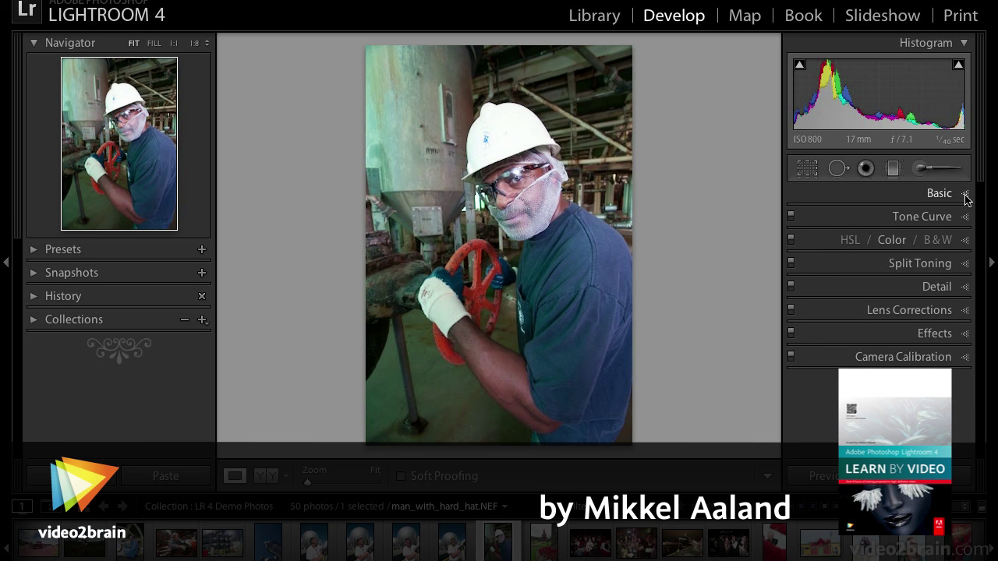
- Expand the Tone Curve panel to show Highlights, Lights, Darks and Shadows at 0
left_click(966, 218)
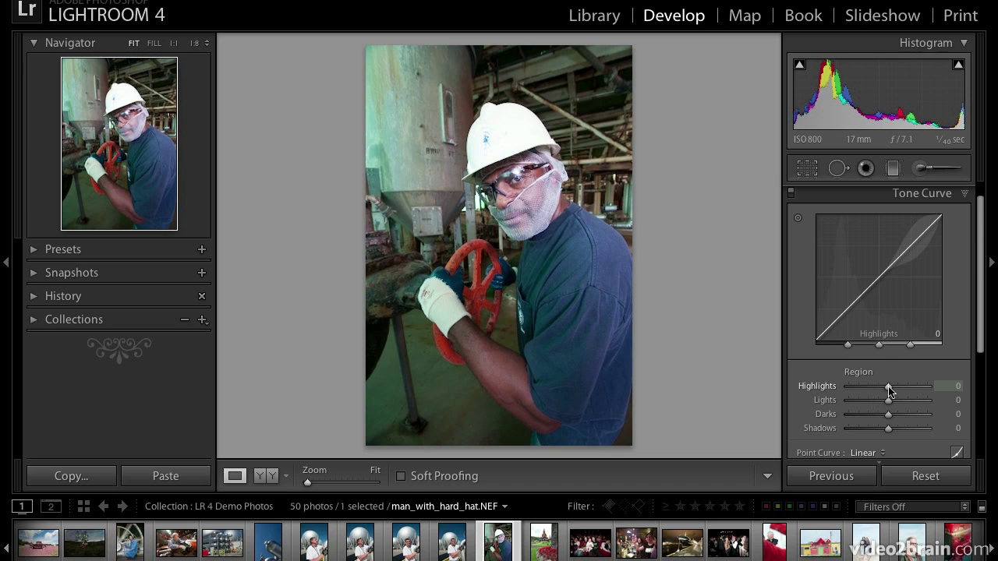
mouse_move(890, 391)
left_mouse_down()
mouse_move(926, 390)
mouse_move(850, 390)
mouse_move(891, 390)
left_mouse_up()
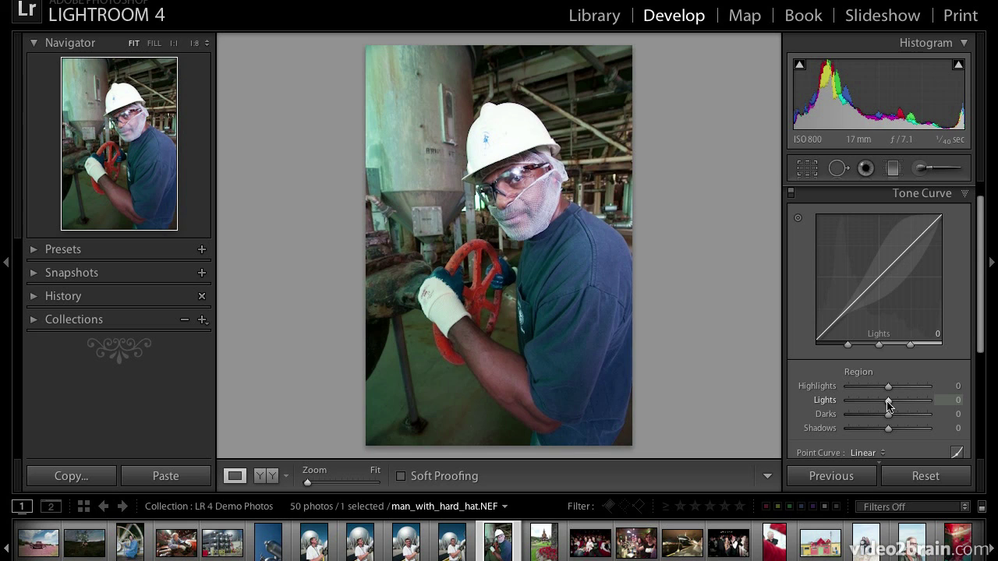
mouse_move(889, 400)
left_mouse_down()
mouse_move(921, 404)
mouse_move(845, 409)
mouse_move(889, 405)
left_mouse_up()
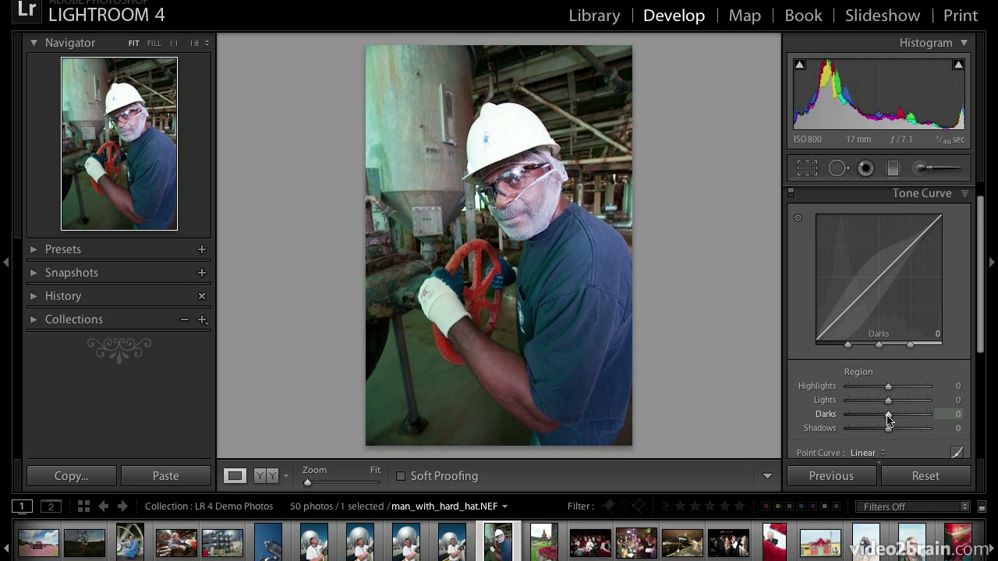
mouse_move(888, 418)
left_mouse_down()
mouse_move(925, 420)
mouse_move(850, 418)
mouse_move(892, 419)
left_mouse_up()
double_click(891, 419)
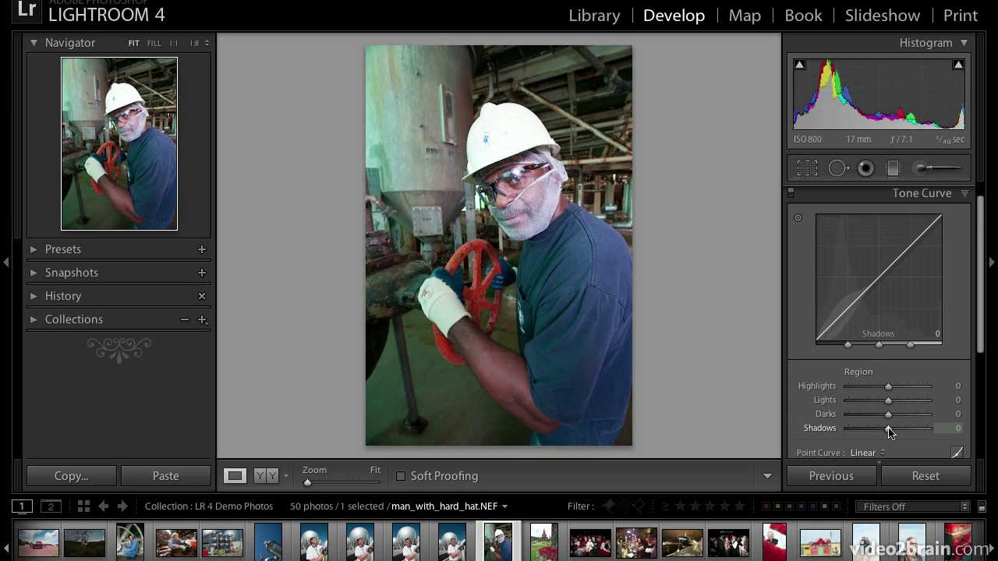
mouse_move(890, 429)
left_mouse_down()
mouse_move(918, 430)
mouse_move(851, 436)
mouse_move(890, 433)
left_mouse_up()
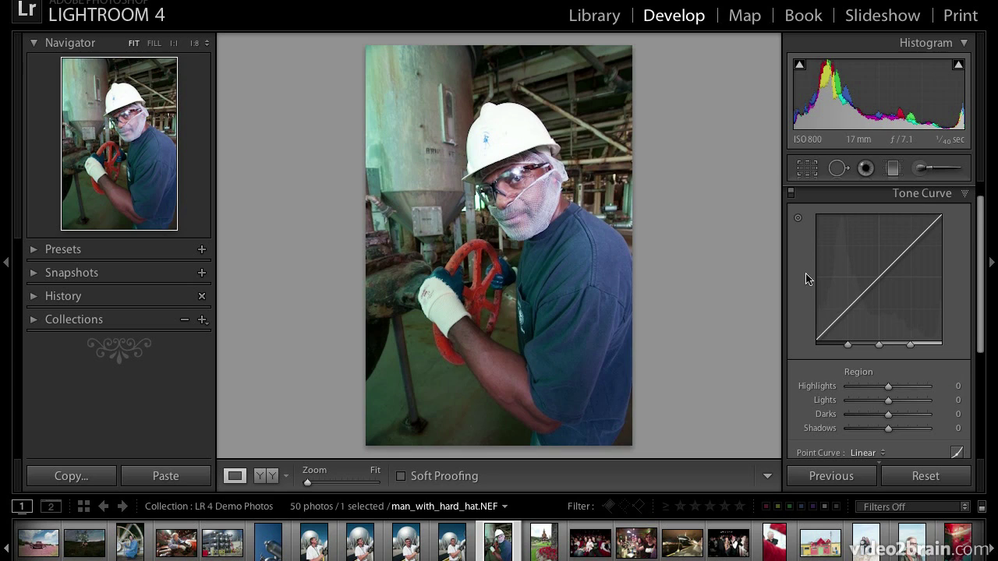
- Use the targeted tool to drag Highlights to −82 on the hard hat and Shadows to +69 on the shirt
left_click(798, 219)
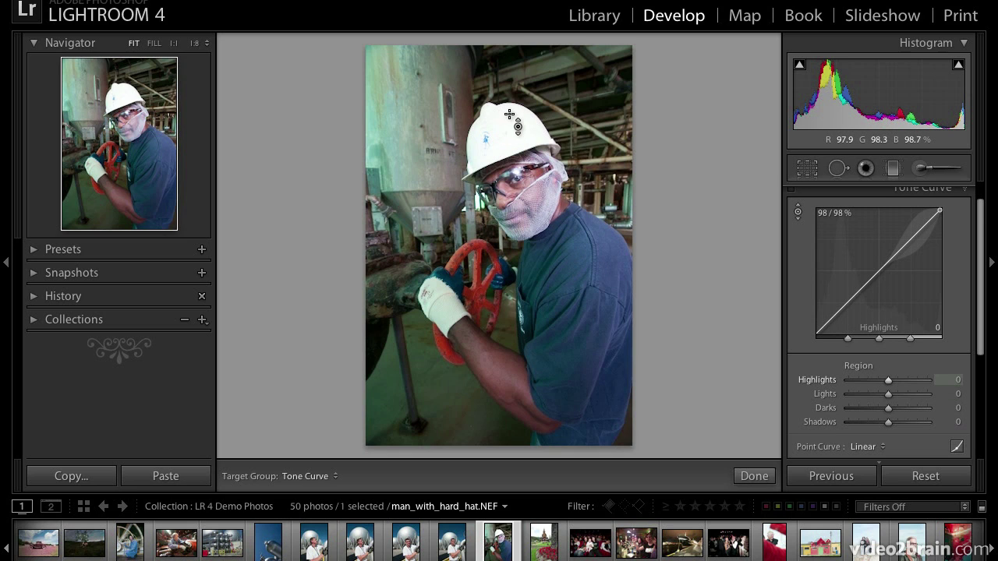
left_click_drag(509, 115, 503, 158)
left_click_drag(503, 161, 503, 178)
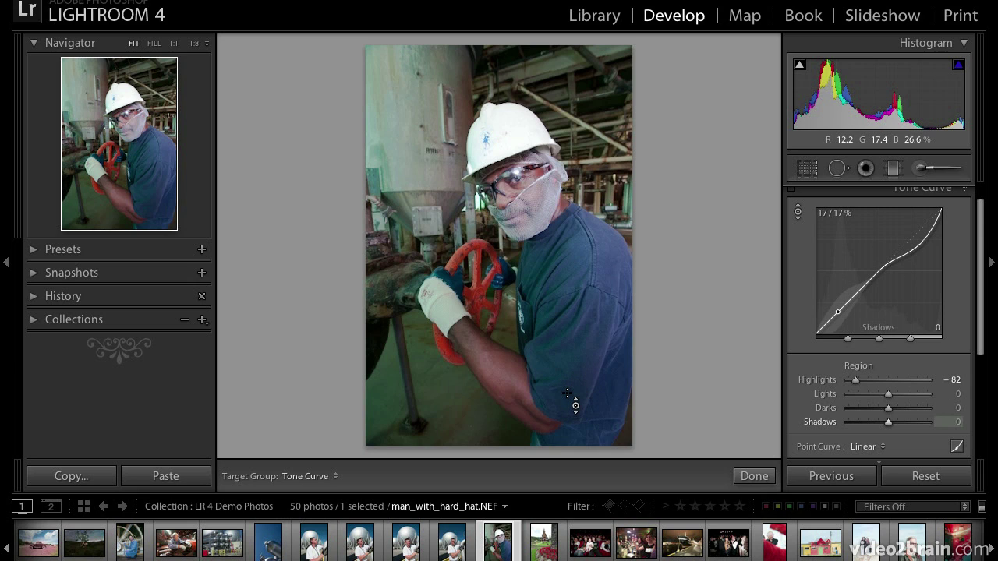
mouse_move(567, 394)
left_mouse_down()
mouse_move(567, 340)
mouse_move(567, 393)
left_mouse_up()
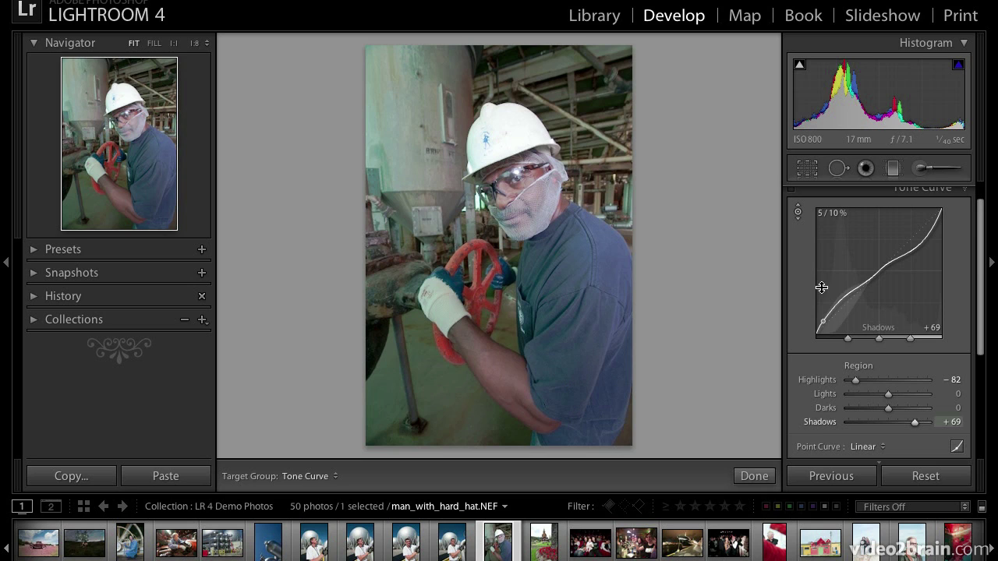
- Reset all tone curve settings, turn off the targeted tool, and show the Linear point-curve editor
right_click(862, 249)
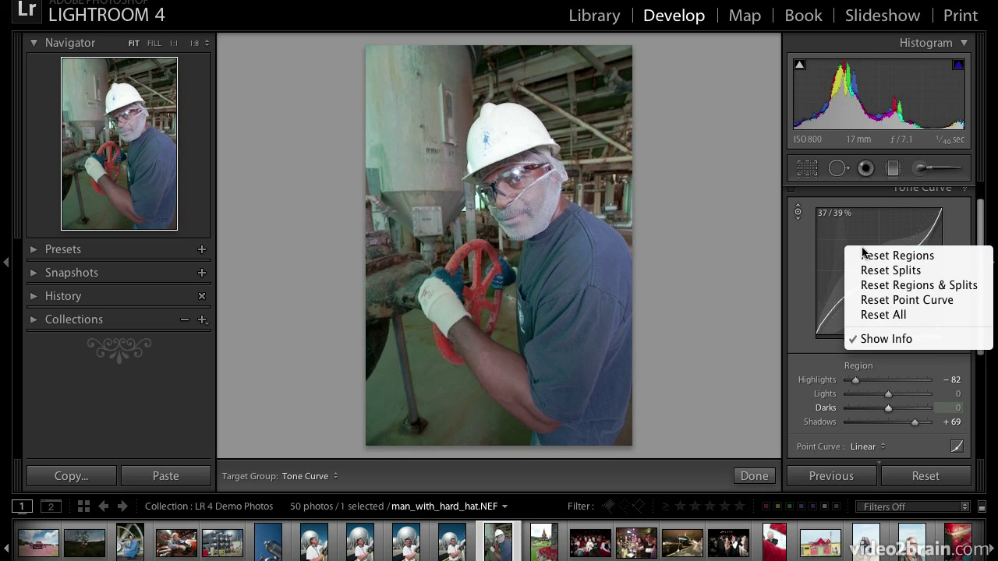
left_click(880, 315)
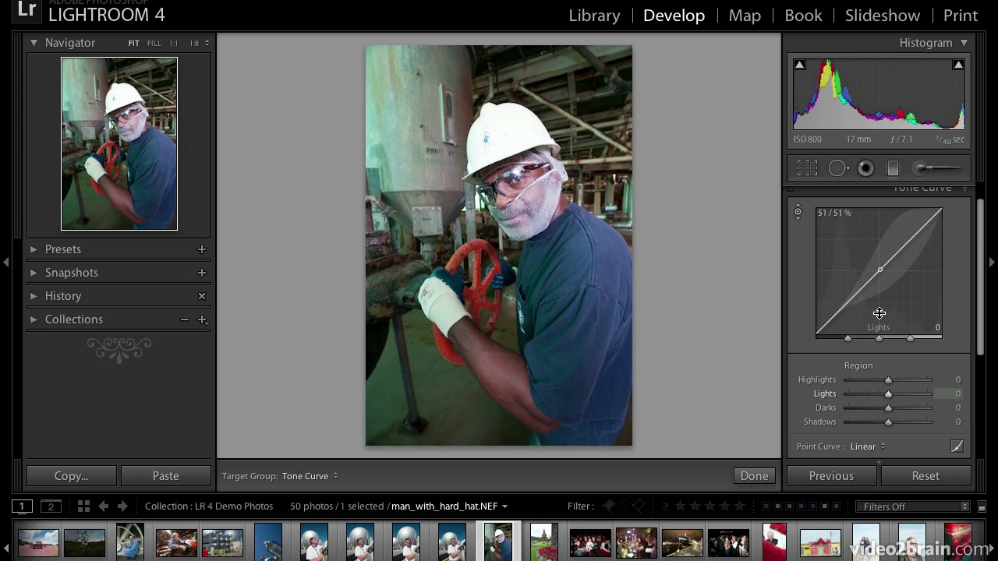
left_click(799, 212)
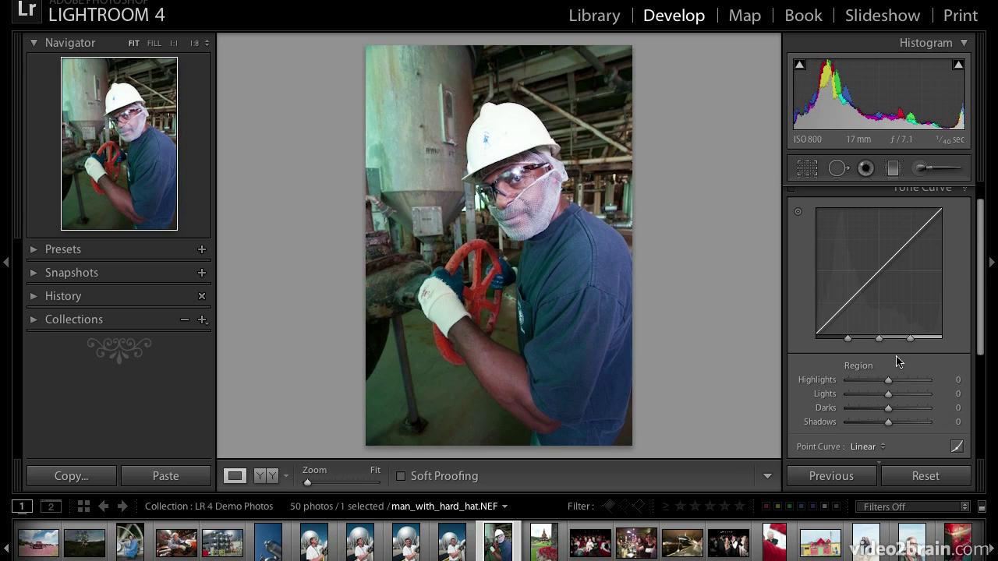
left_click(957, 448)
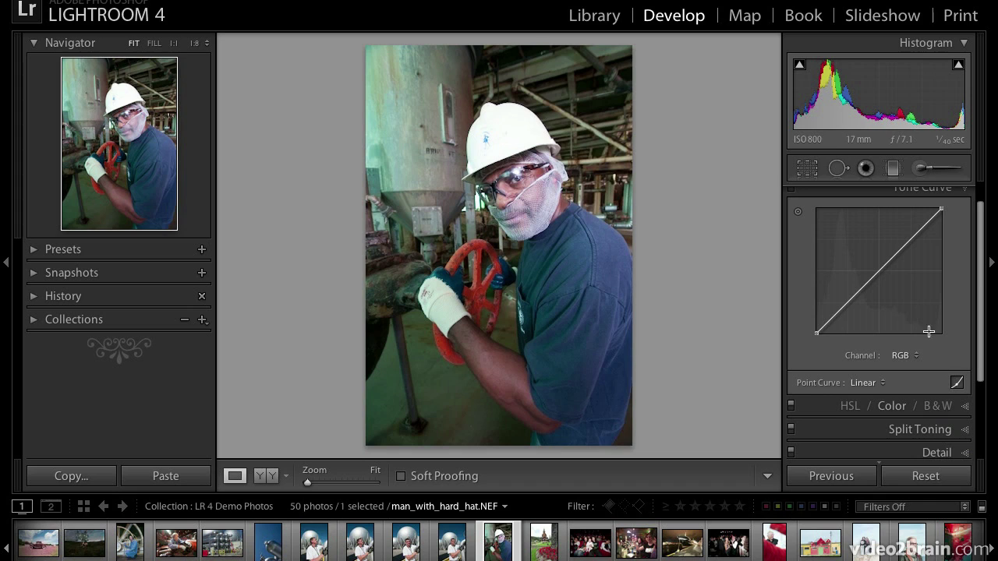
- Add control points at the midpoint, quarter and three-quarter tones, making the curve Custom
left_click(877, 271)
mouse_move(877, 272)
left_mouse_down()
mouse_move(863, 239)
mouse_move(881, 290)
mouse_move(873, 241)
mouse_move(887, 298)
mouse_move(876, 270)
left_mouse_up()
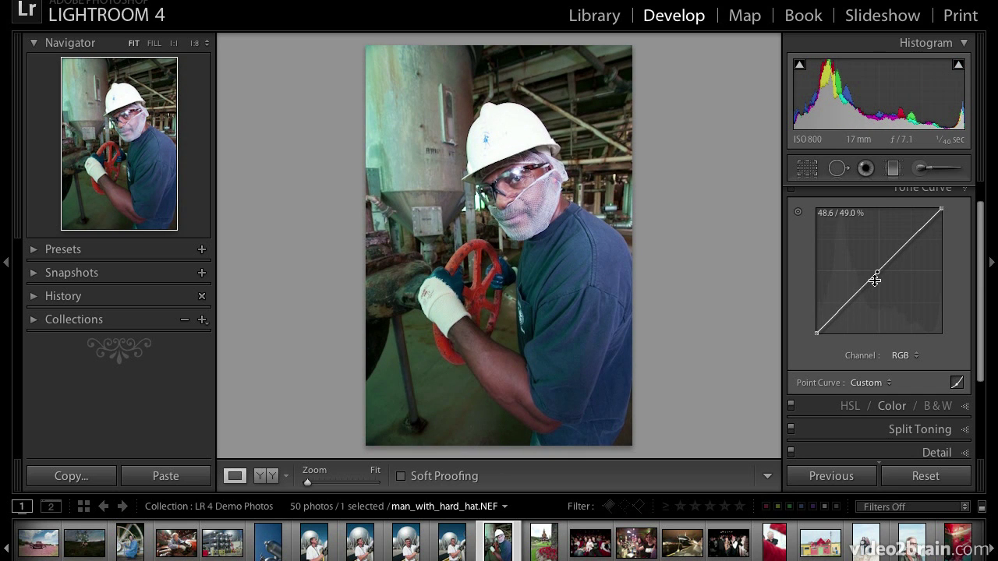
left_click(836, 312)
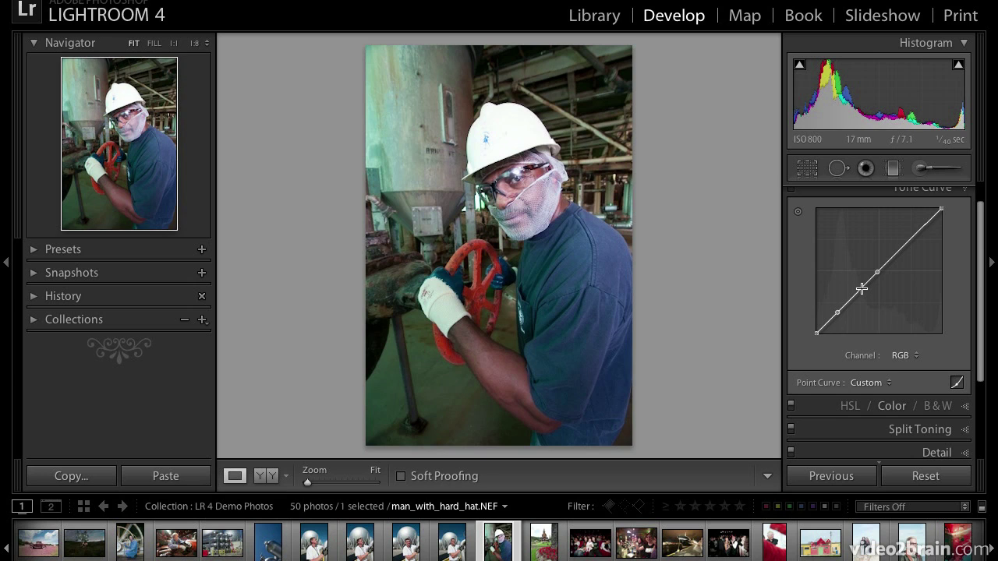
left_click(923, 225)
mouse_move(878, 270)
left_mouse_down()
mouse_move(882, 289)
mouse_move(859, 264)
mouse_move(874, 275)
left_mouse_up()
- Try the Strong Contrast point-curve preset, then settle on Medium Contrast
left_click(860, 385)
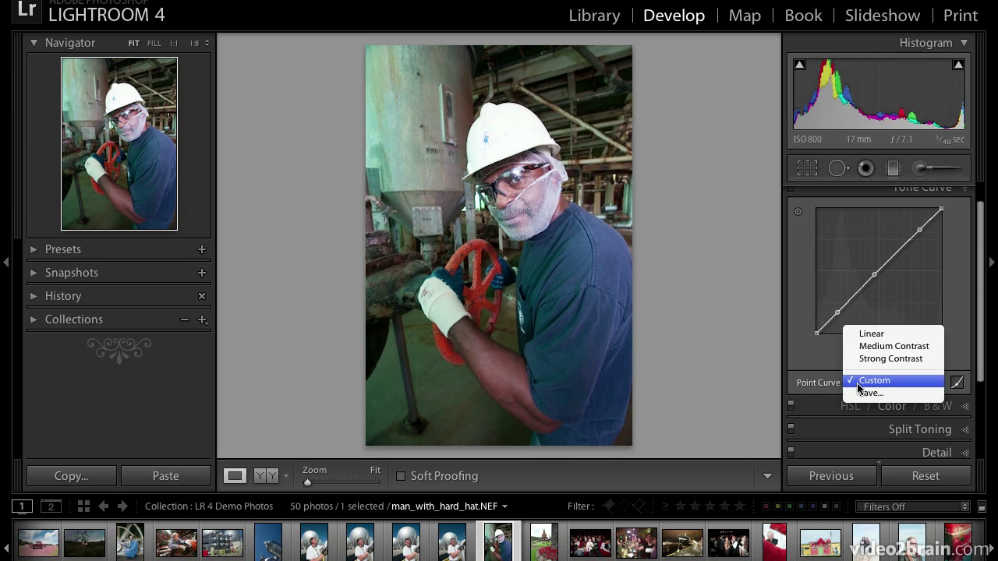
left_click(868, 358)
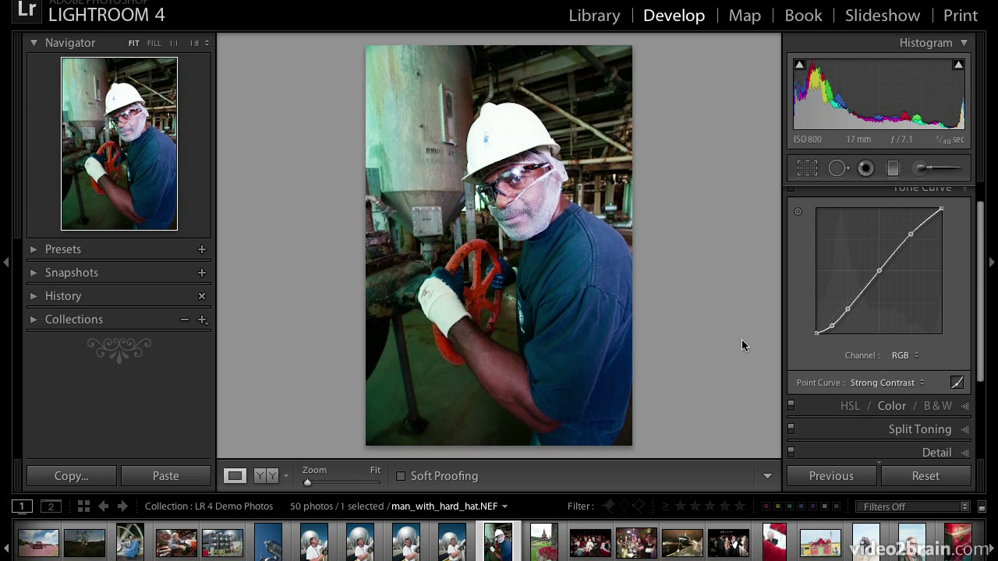
left_click(882, 383)
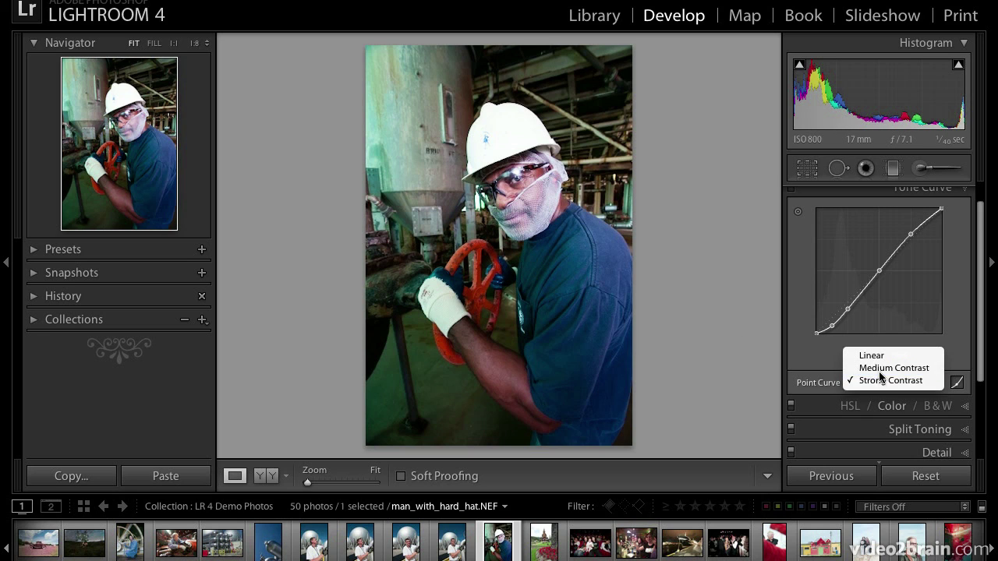
left_click(880, 371)
left_click(882, 382)
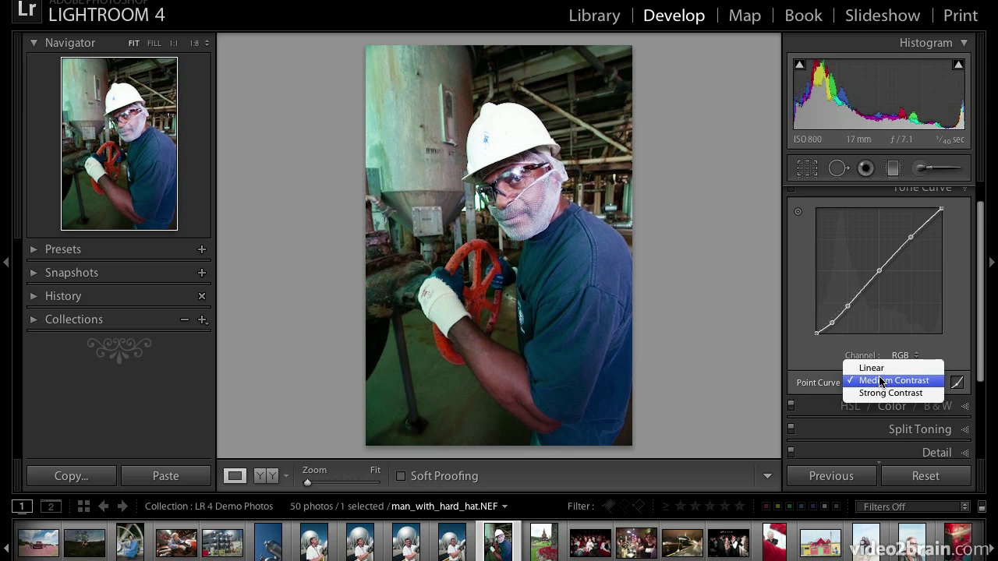
left_click(881, 382)
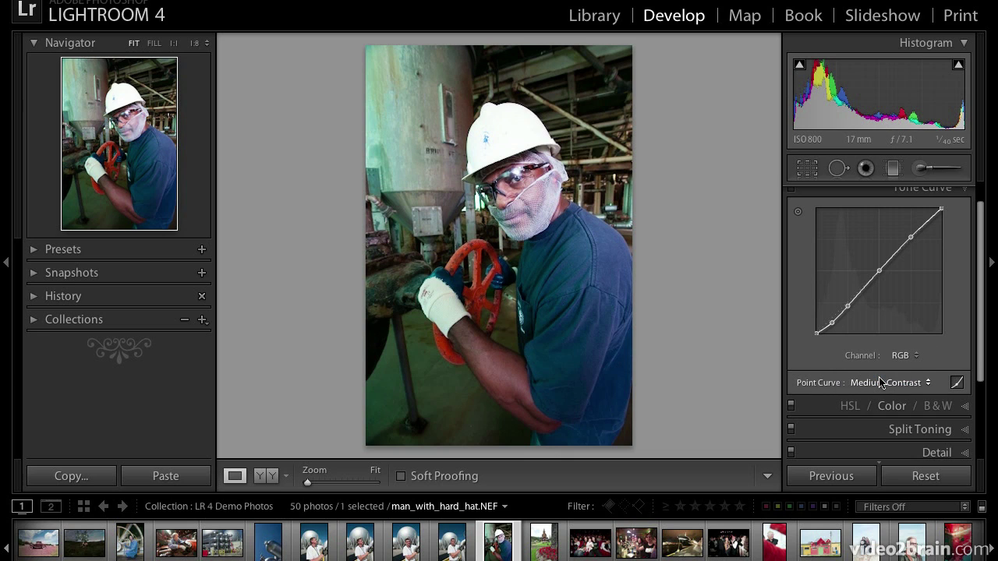
- Delete the shadow control point so the Medium Contrast curve becomes Custom
right_click(848, 305)
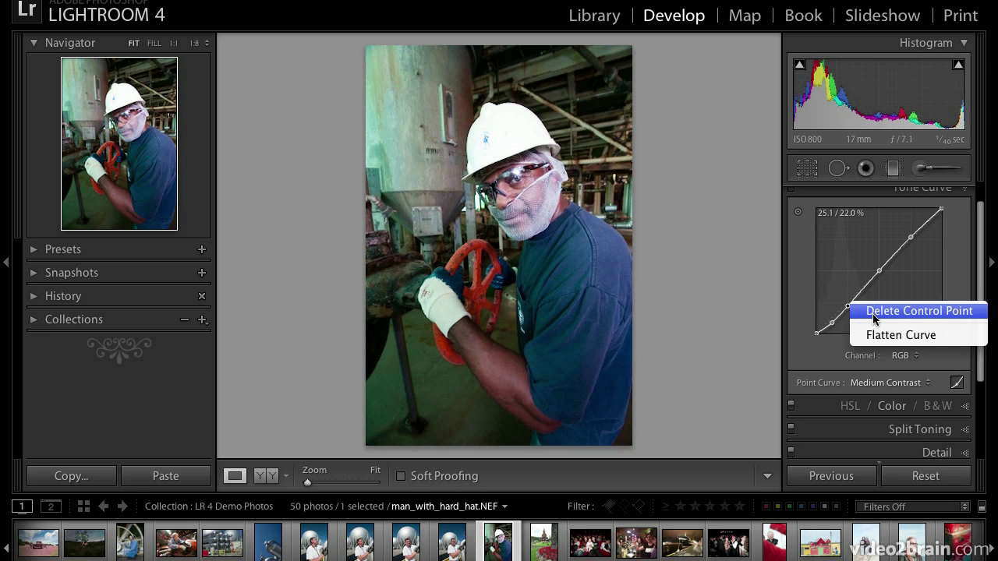
left_click(875, 312)
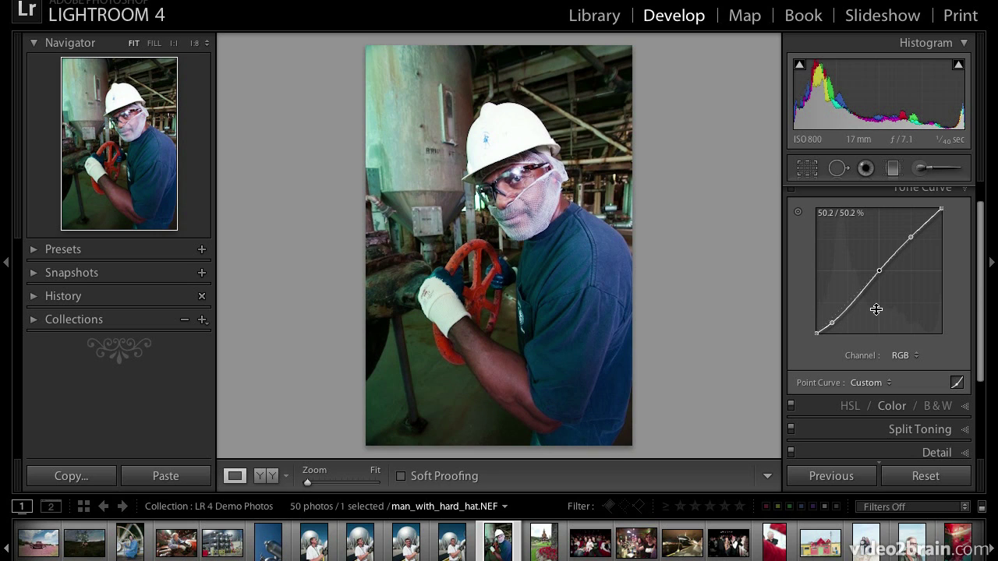
- Drag on the tank, shirt and arm with the targeted tool to adjust their tones
left_click(798, 214)
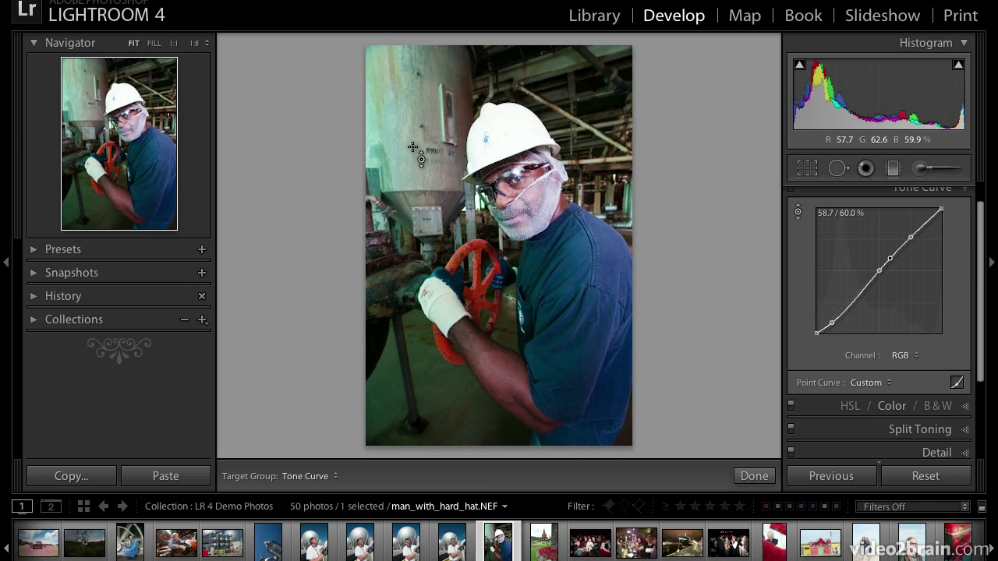
mouse_move(412, 147)
left_mouse_down()
mouse_move(412, 137)
mouse_move(413, 172)
mouse_move(413, 157)
left_mouse_up()
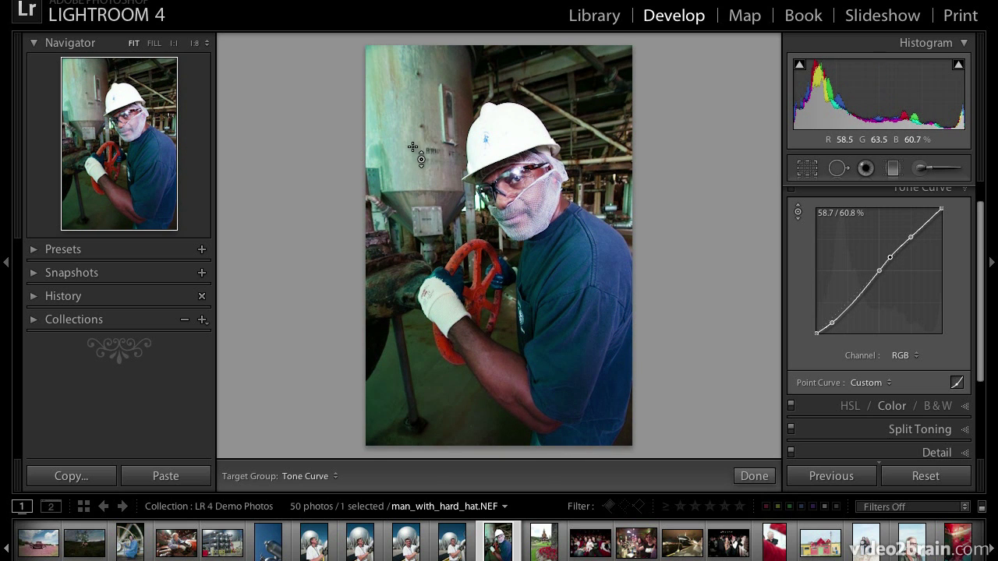
left_click_drag(509, 379, 517, 401)
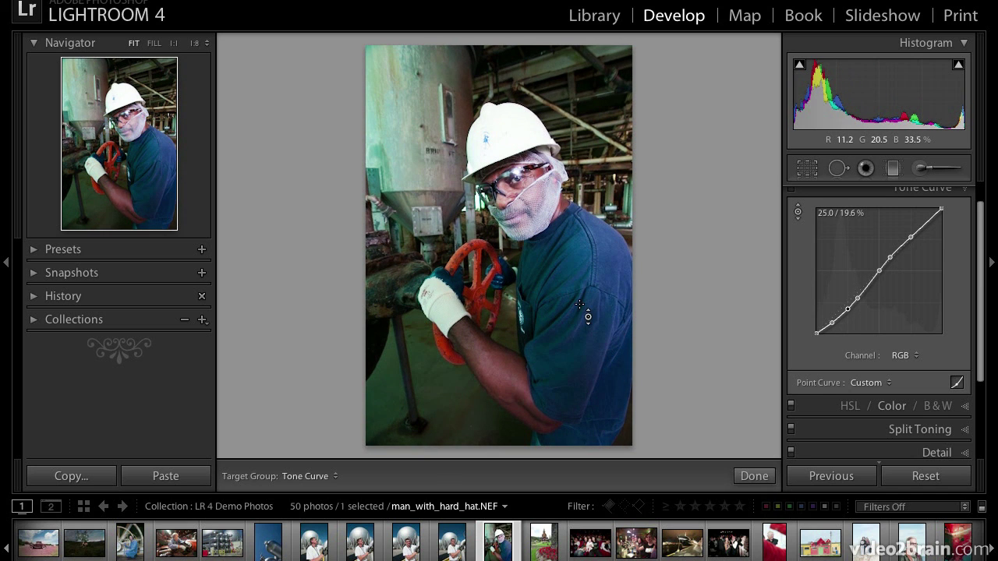
left_click_drag(581, 316, 578, 305)
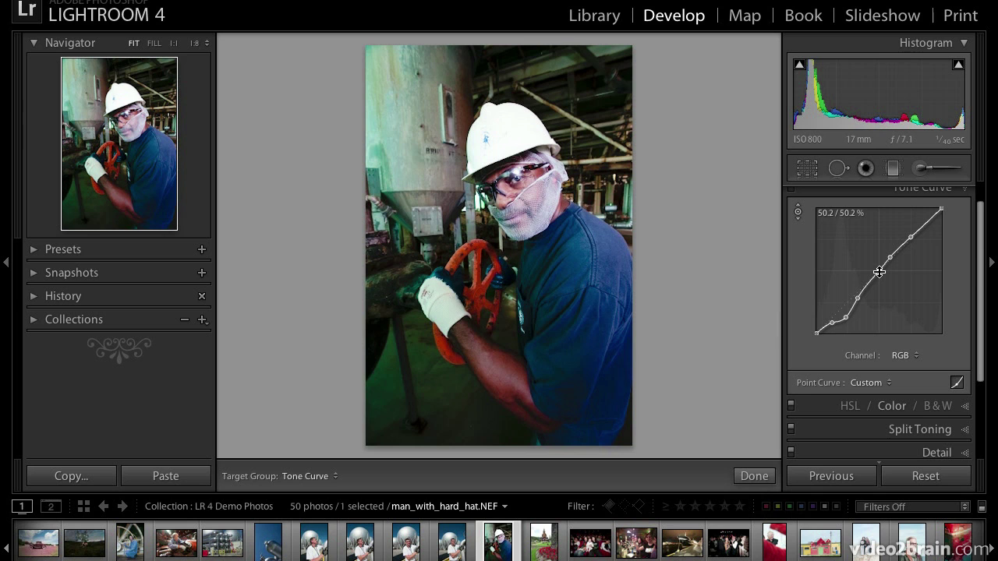
- Drag curve points into extreme up-and-down swings for a posterised, solarized look
key("ctrl+alt+shift+n")
left_click_drag(883, 284, 890, 304)
left_click_drag(915, 236, 918, 265)
left_click_drag(858, 297, 848, 257)
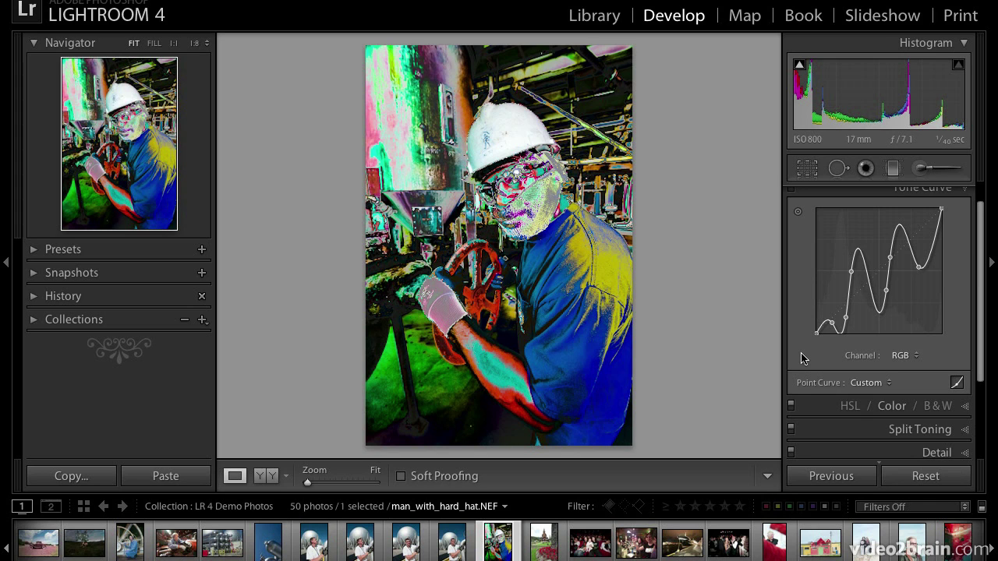
- Check the Custom point curve and RGB channel, then flatten the curve back to Linear
left_click(881, 383)
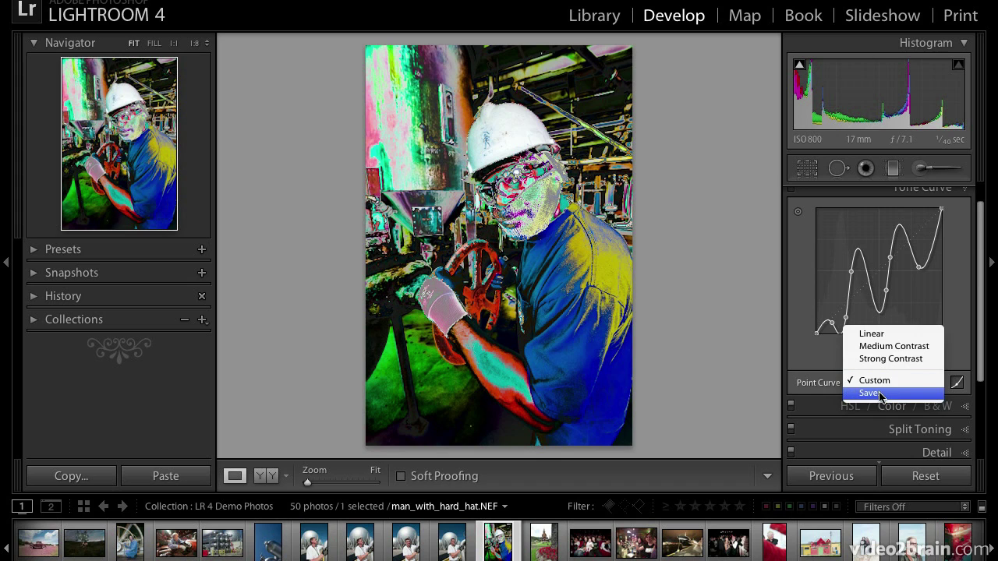
left_click(823, 380)
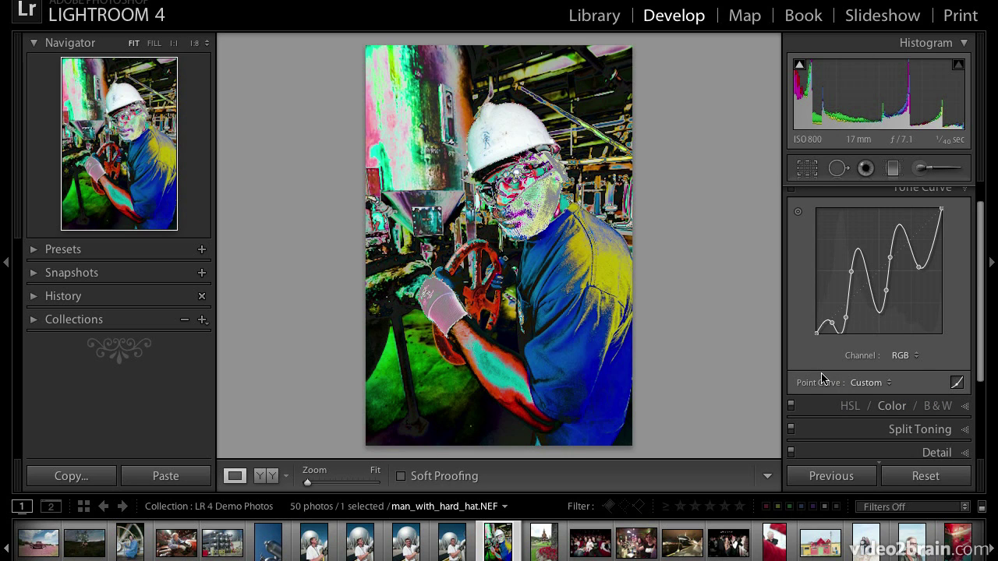
left_click(872, 384)
left_click(873, 386)
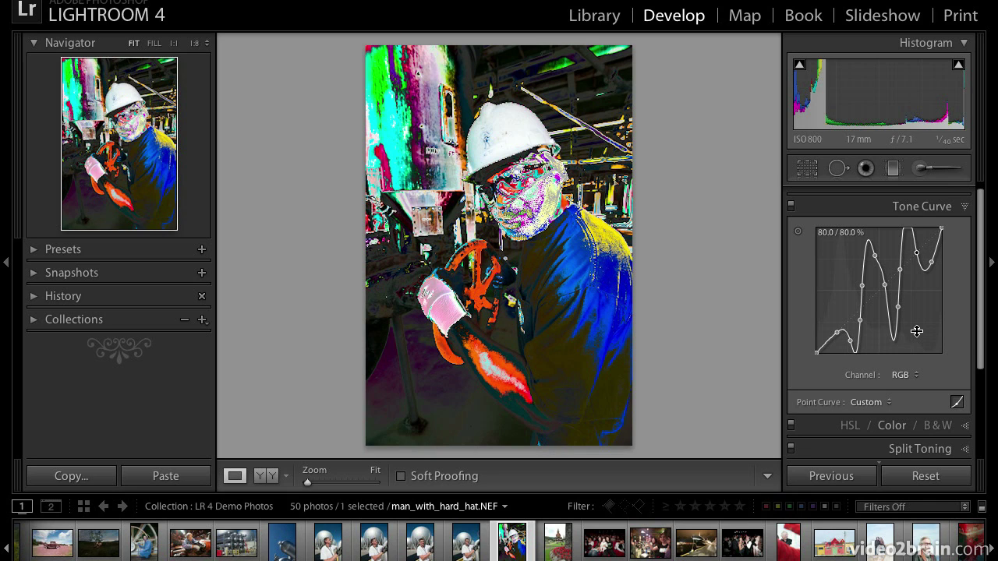
left_click(914, 378)
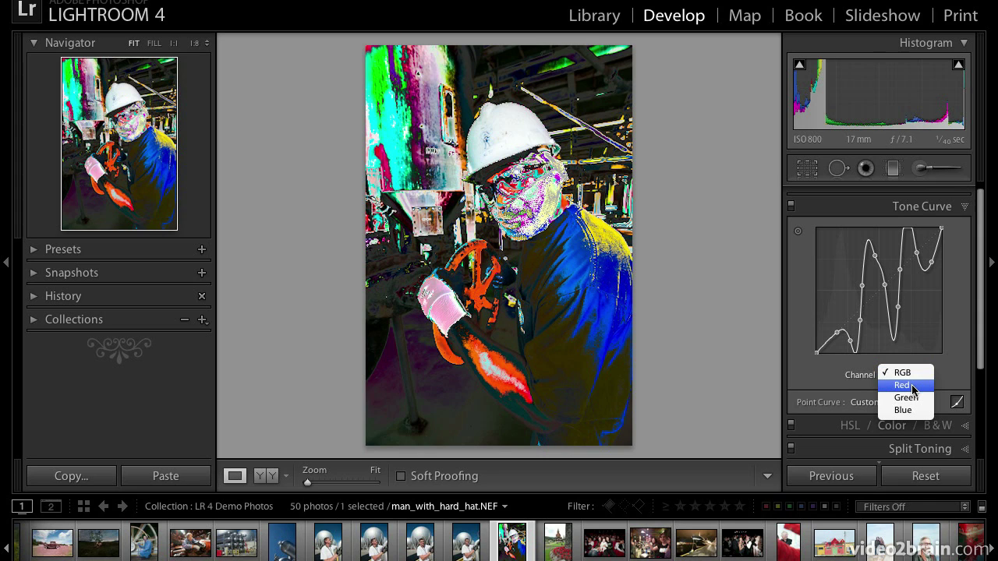
left_click(905, 373)
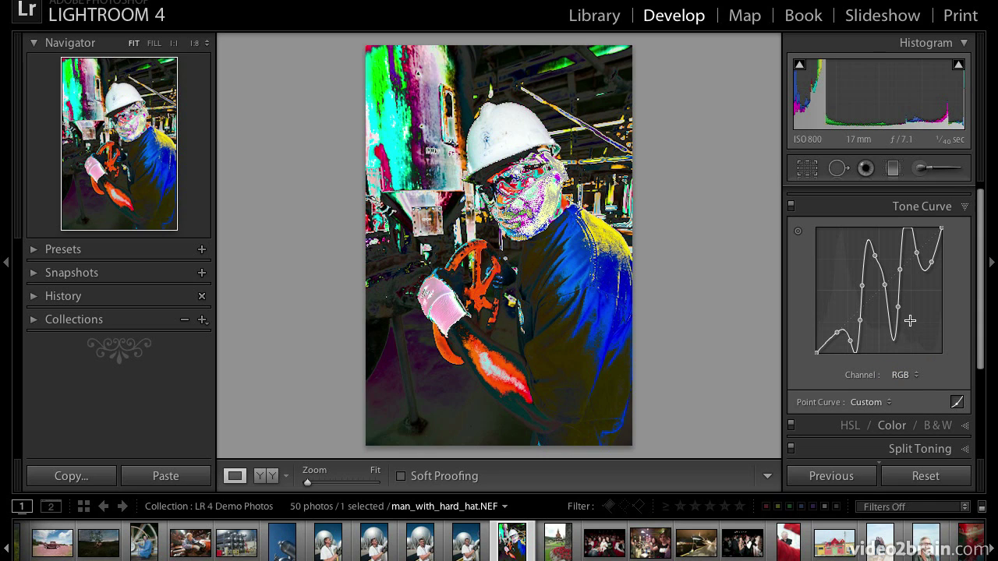
right_click(911, 326)
left_click(910, 328)
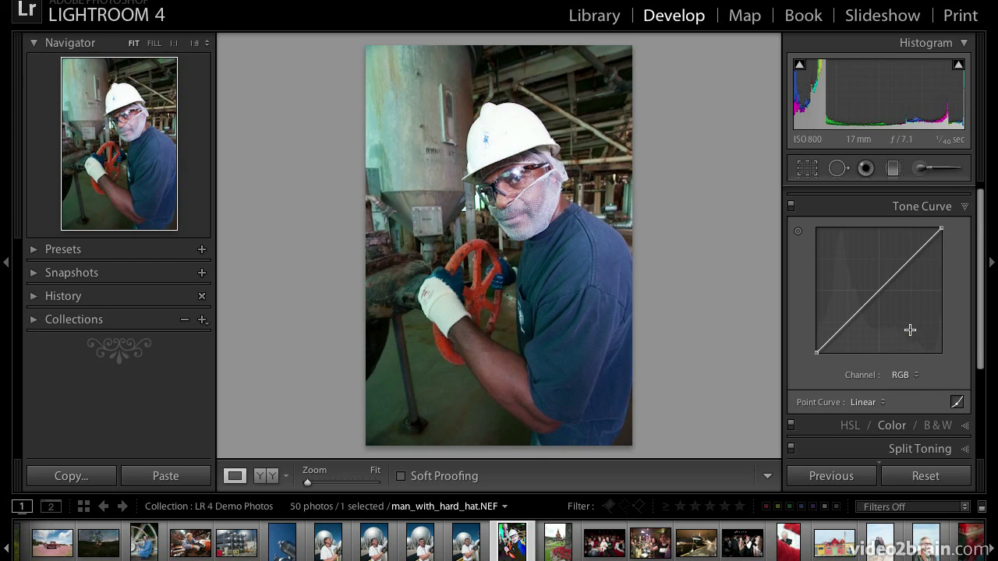
- On the Red channel curve, lower the midtones and raise red in tones picked on the photo
left_click(906, 375)
left_click(906, 387)
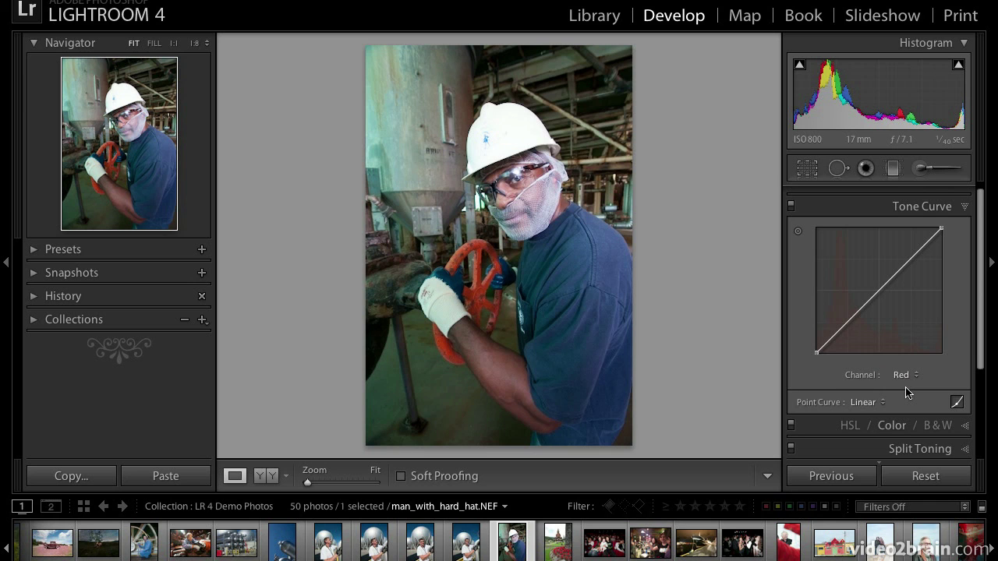
mouse_move(878, 289)
left_mouse_down()
mouse_move(880, 304)
mouse_move(864, 273)
mouse_move(889, 315)
mouse_move(862, 279)
left_mouse_up()
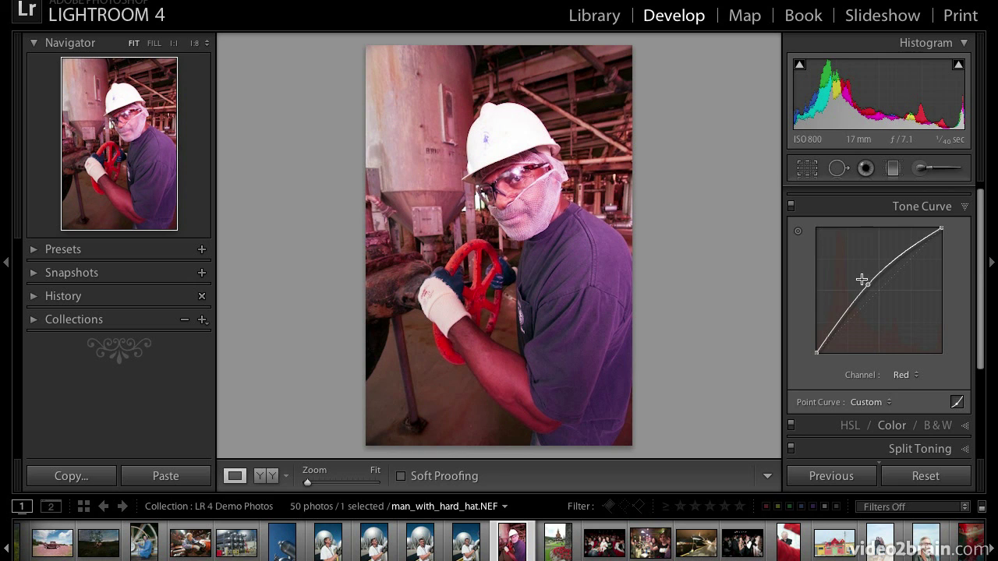
left_click(797, 232)
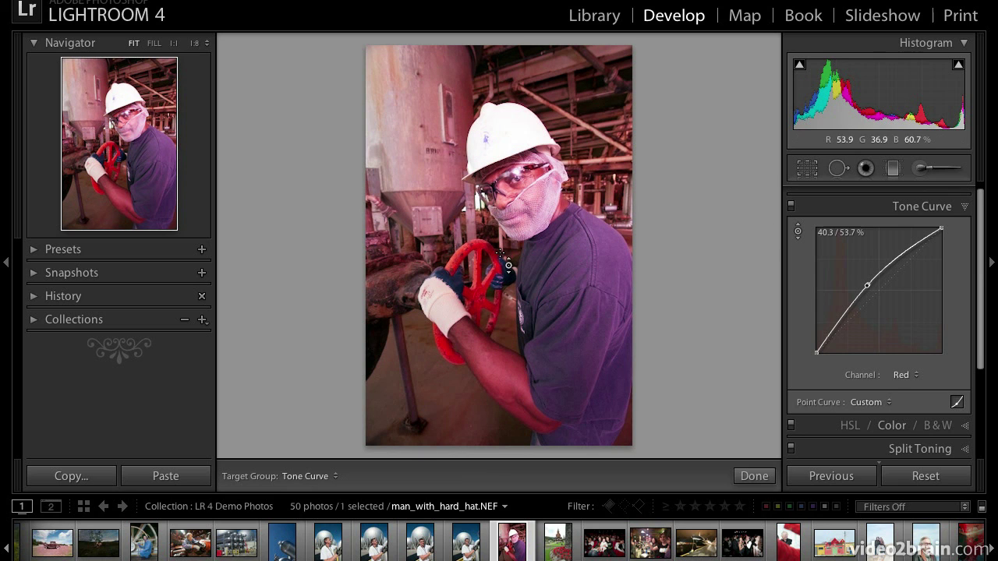
mouse_move(487, 286)
left_mouse_down()
mouse_move(490, 247)
mouse_move(492, 308)
mouse_move(485, 283)
left_mouse_up()
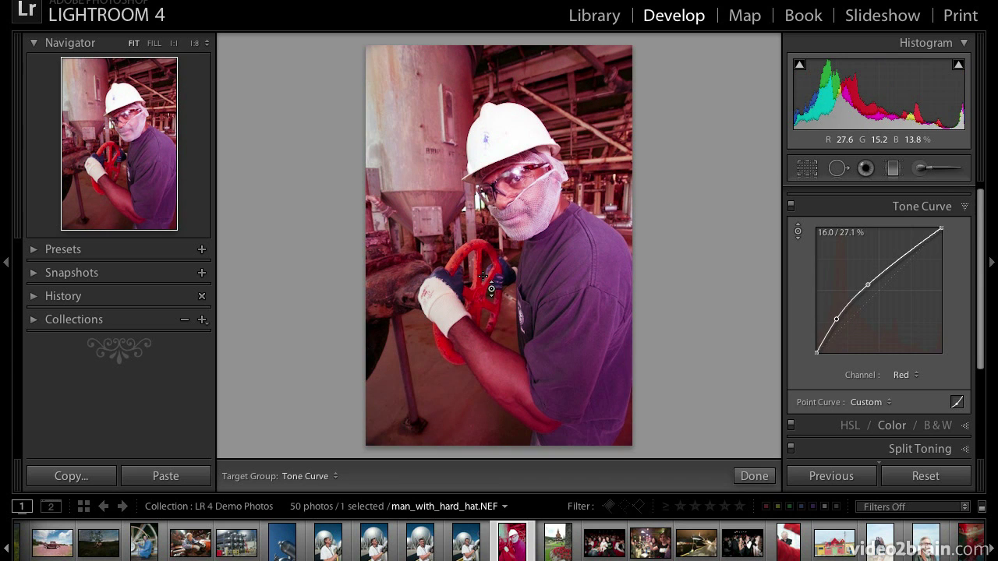
- On the Green channel, pull green down in the shadows to add magenta
left_click(905, 374)
left_click(904, 386)
left_click_drag(570, 240, 573, 263)
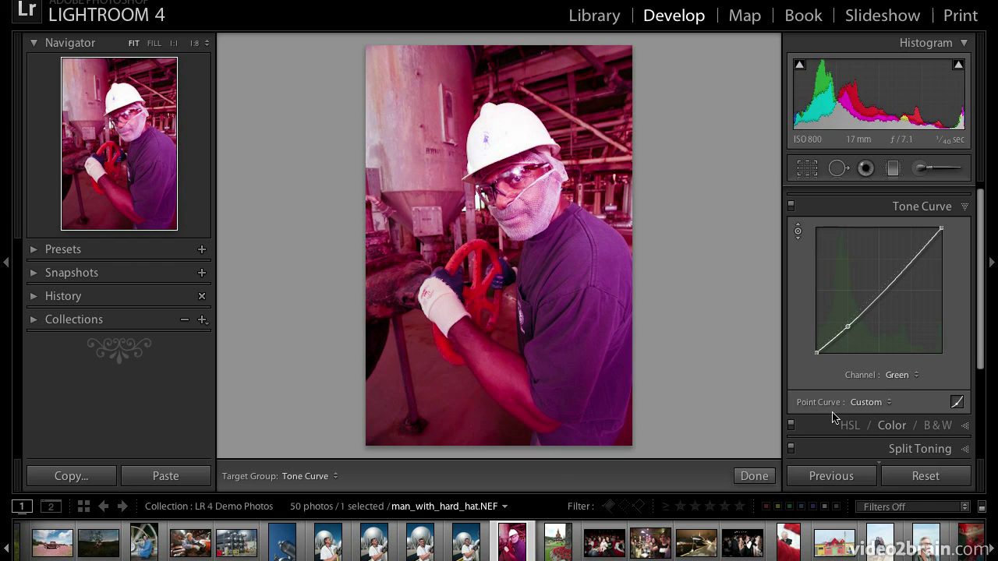
- On the Blue channel, raise blue in the tank's tones for a magenta-purple cast
left_click(897, 376)
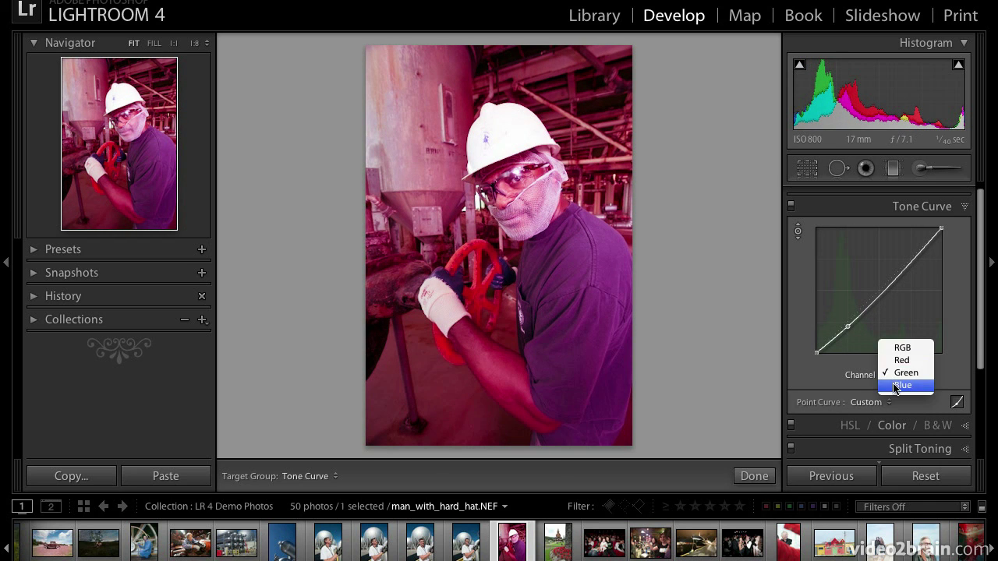
left_click(902, 386)
left_click_drag(424, 189, 426, 163)
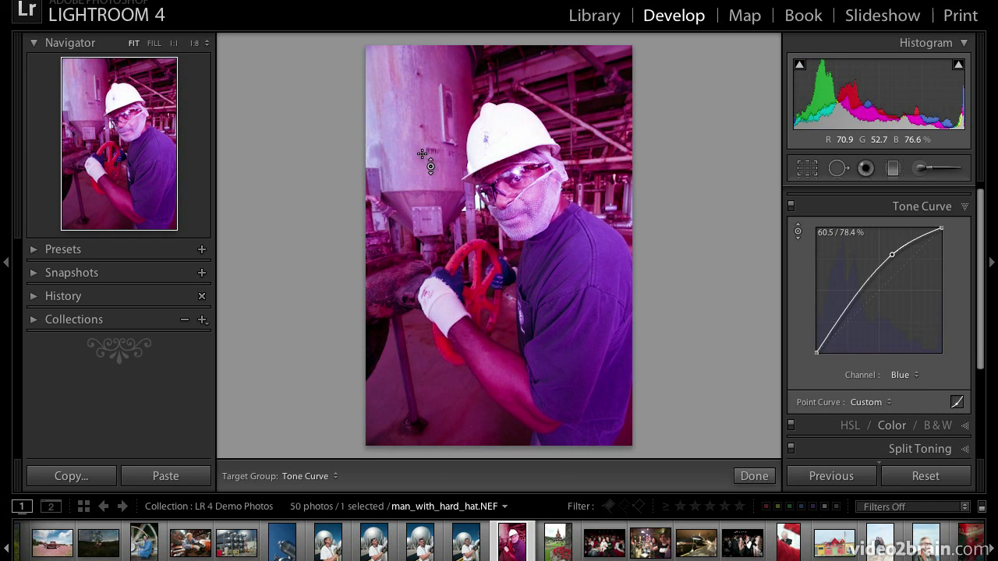